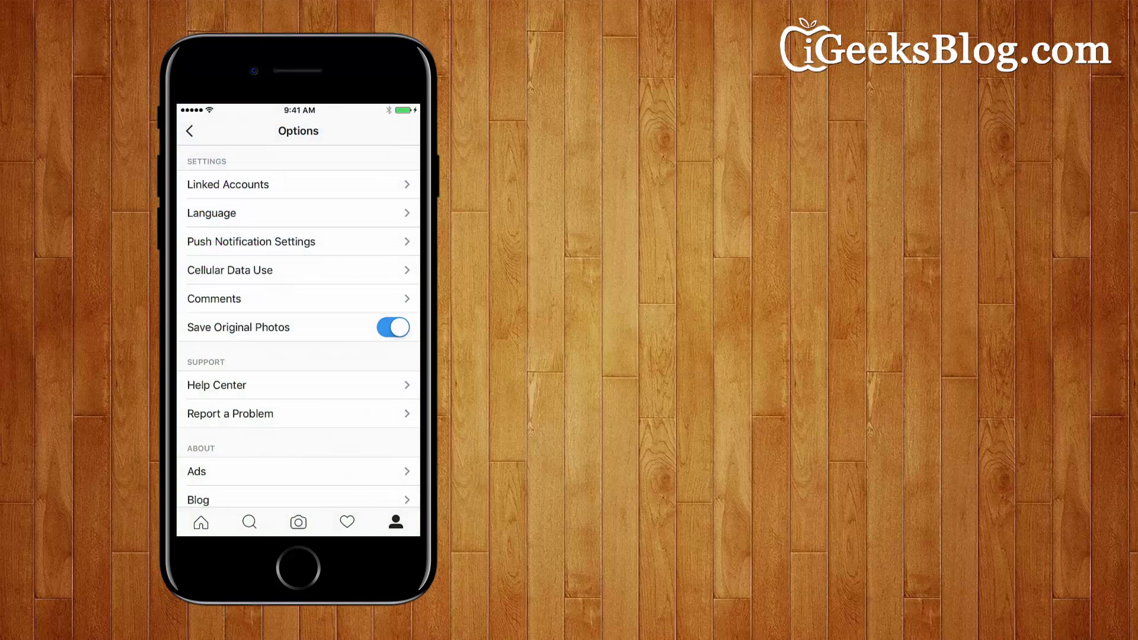
Turn on Hide Inappropriate Comments in Instagram's comment settings and confirm it.
{"action": "left_click", "coordinate": [213, 298]}
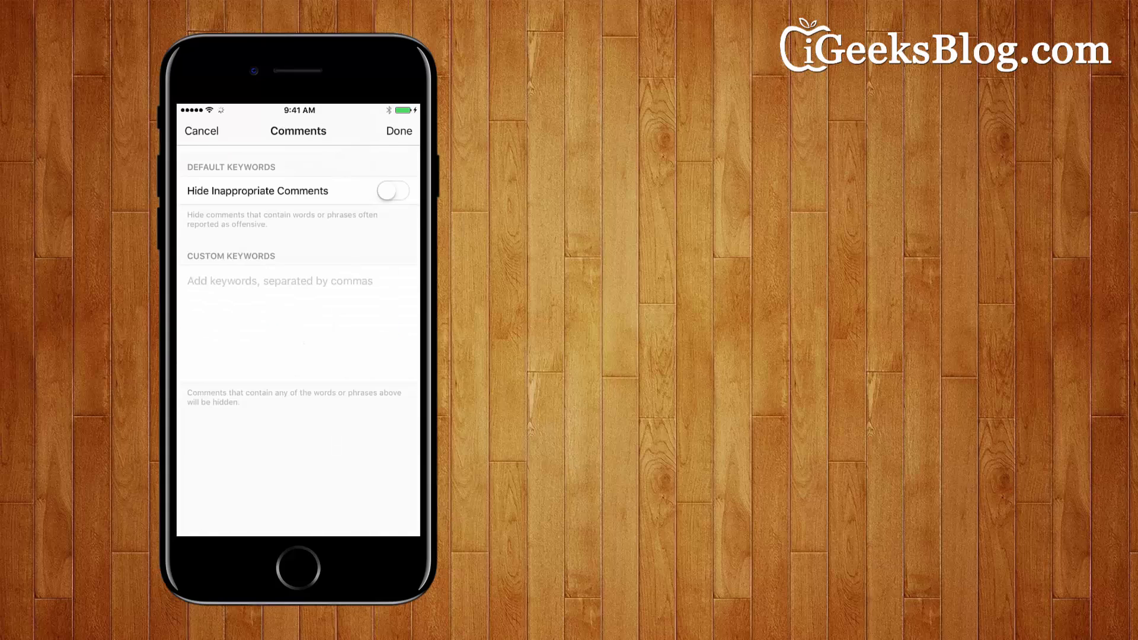
{"action": "left_click", "coordinate": [393, 191]}
{"action": "left_click", "coordinate": [400, 131]}
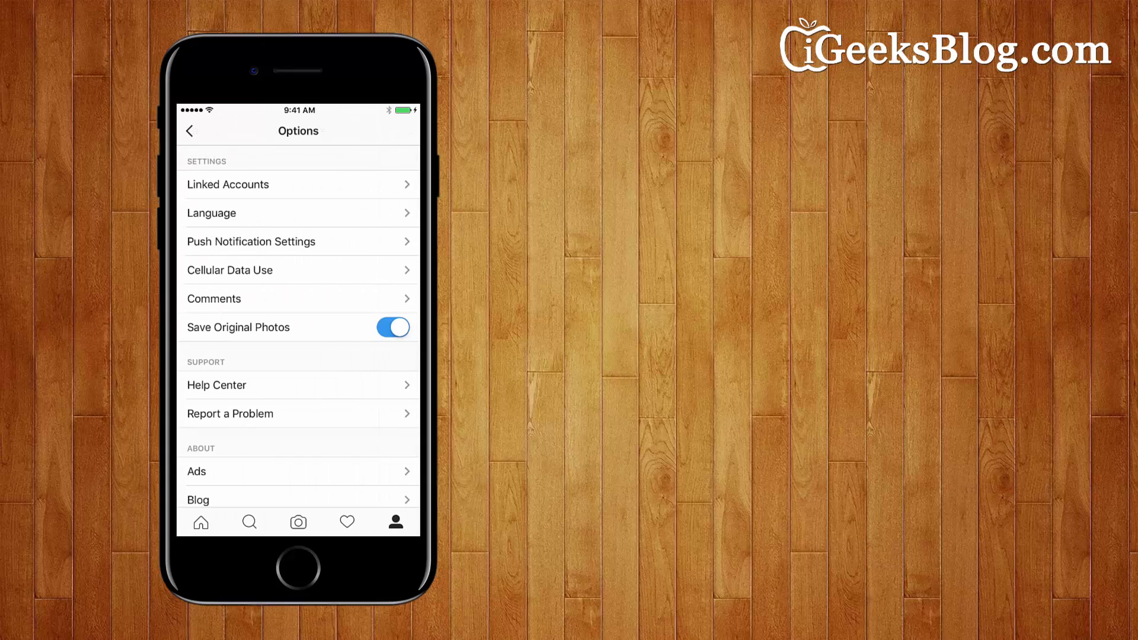
Go back to the profile page.
{"action": "left_click", "coordinate": [189, 130]}
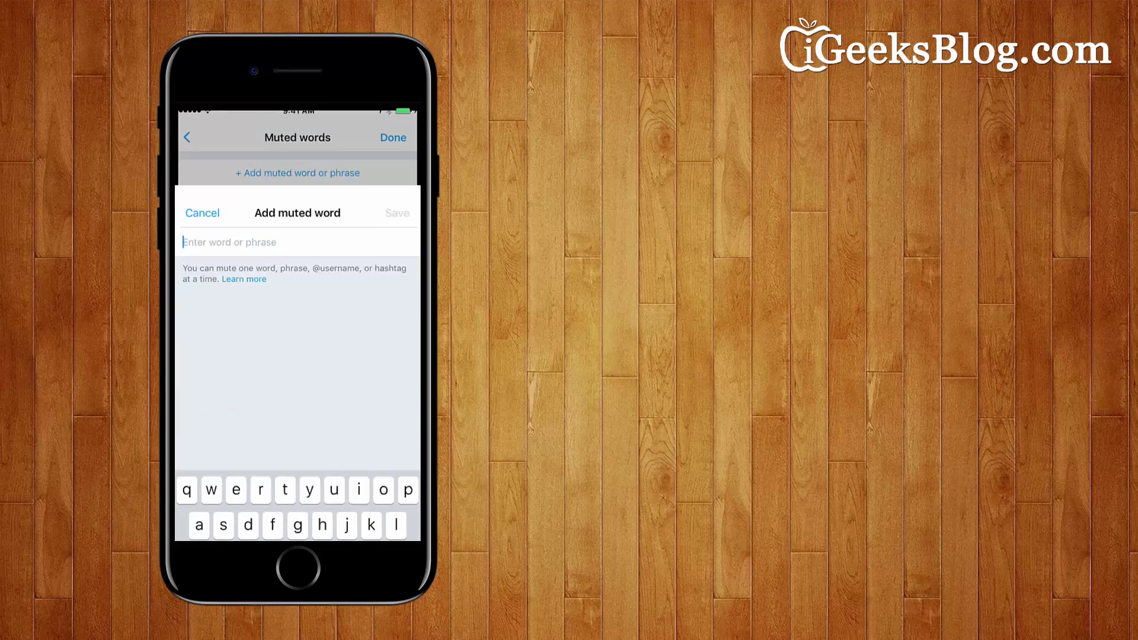
{"action": "type", "text": "nonsense"}
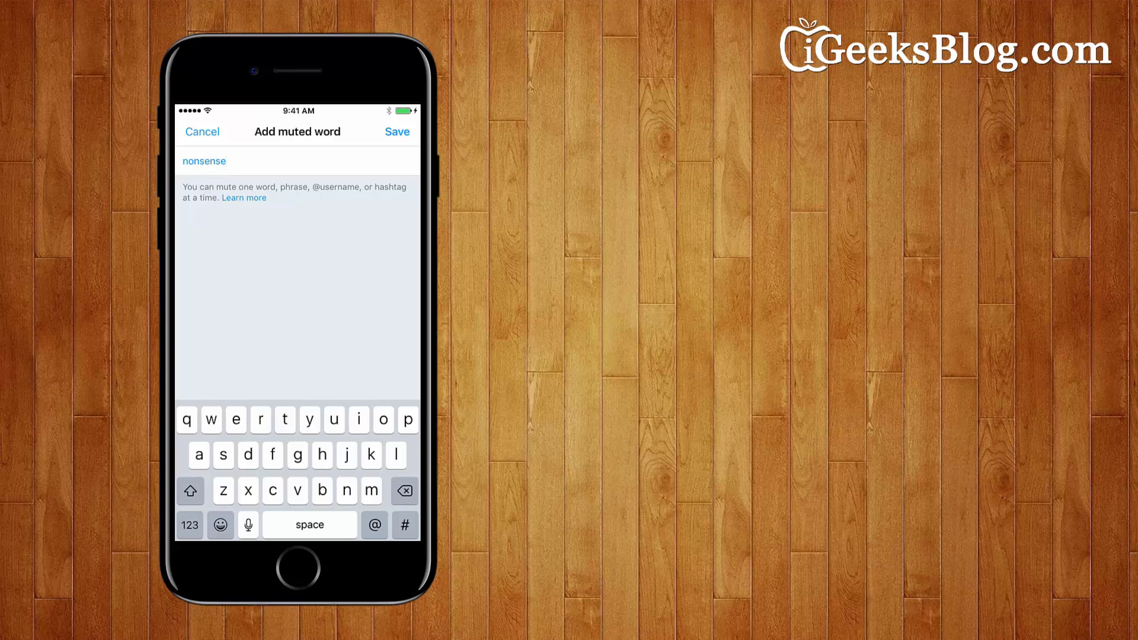
Save 'nonsense' as a muted word in Twitter.
{"action": "left_click", "coordinate": [397, 132]}
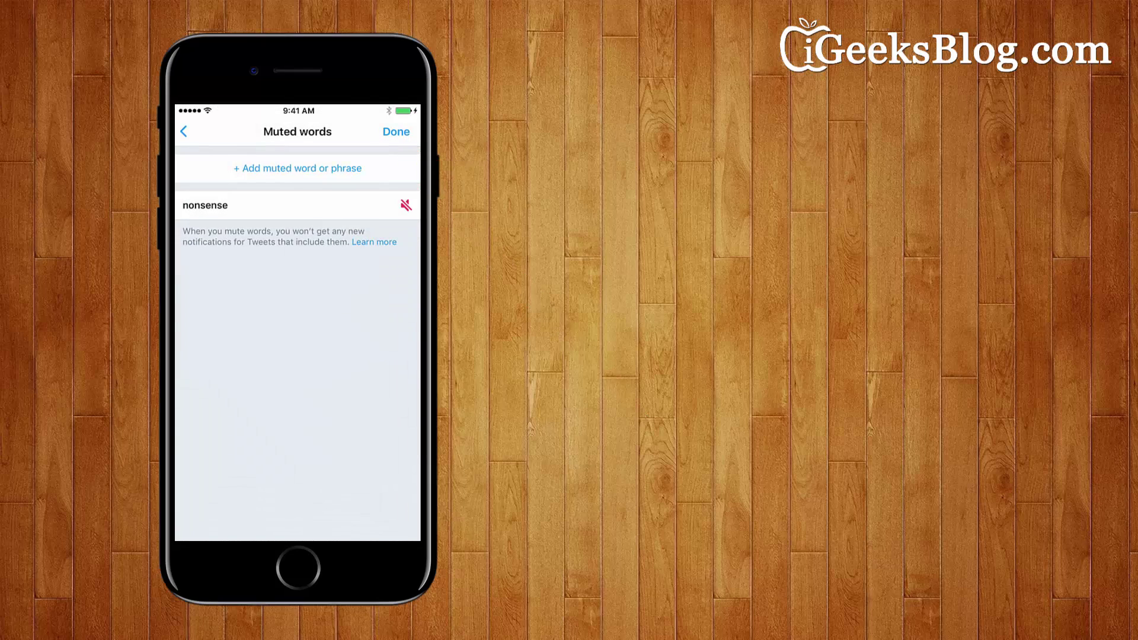